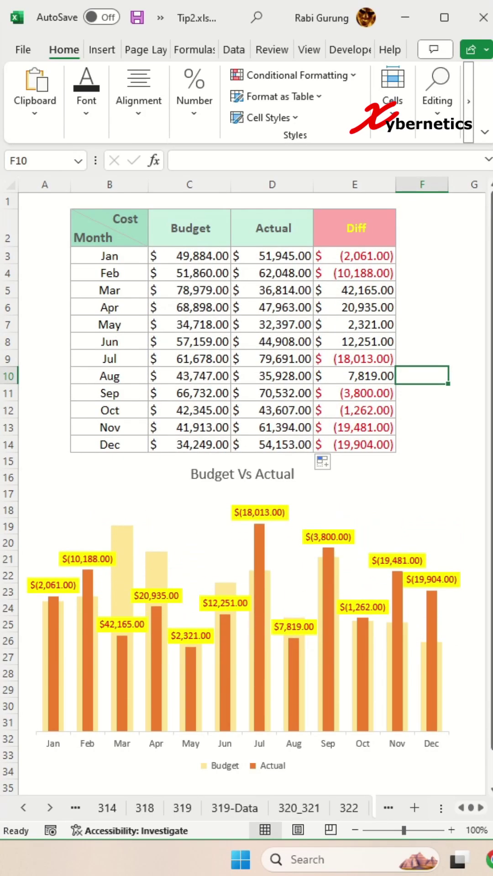
# Step: Recalculate the random Budget and Actual figures three times with F9
pyautogui.press('F9')
pyautogui.press('F9')
pyautogui.press('F9')
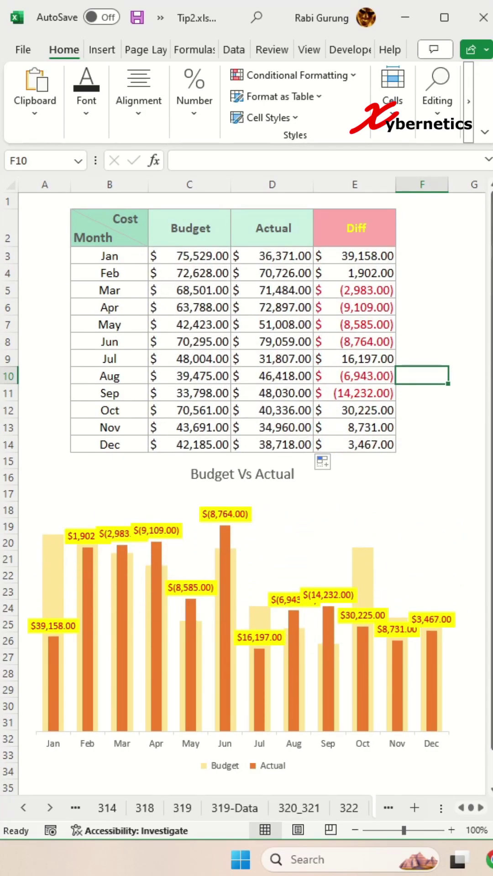
pyautogui.press('F9')
pyautogui.press('F9')
pyautogui.press('F9')
pyautogui.press('F9')
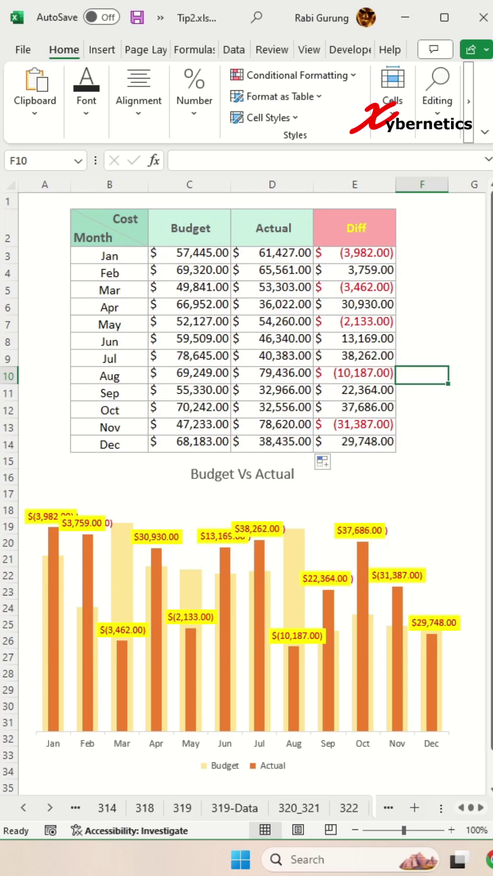
pyautogui.press('F9')
pyautogui.press('F9')
pyautogui.press('F9')
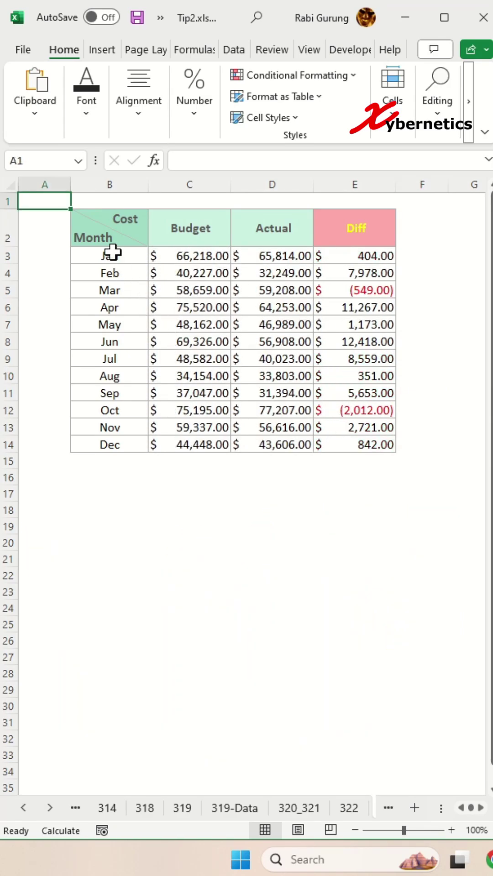
# Step: Insert a clustered column chart of Month, Budget and Actual, placed below the table to row 35
pyautogui.moveTo(110, 227); pyautogui.dragTo(244, 438)
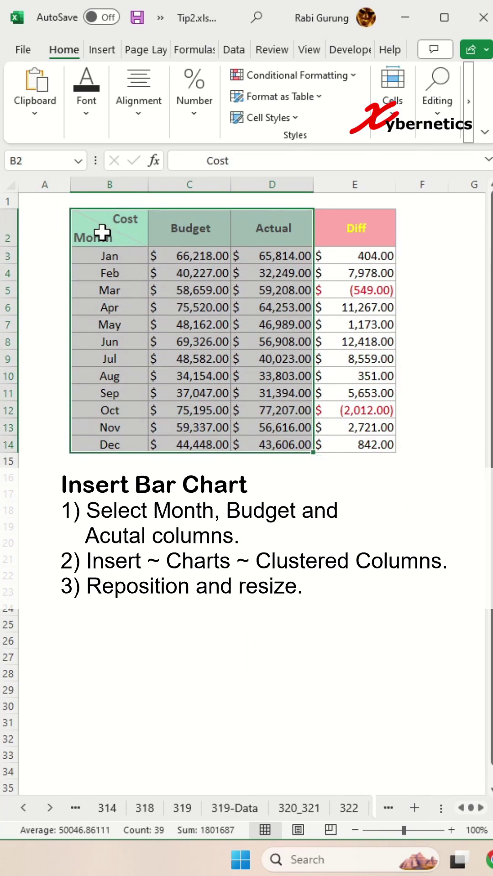
pyautogui.click(102, 50)
pyautogui.click(218, 77)
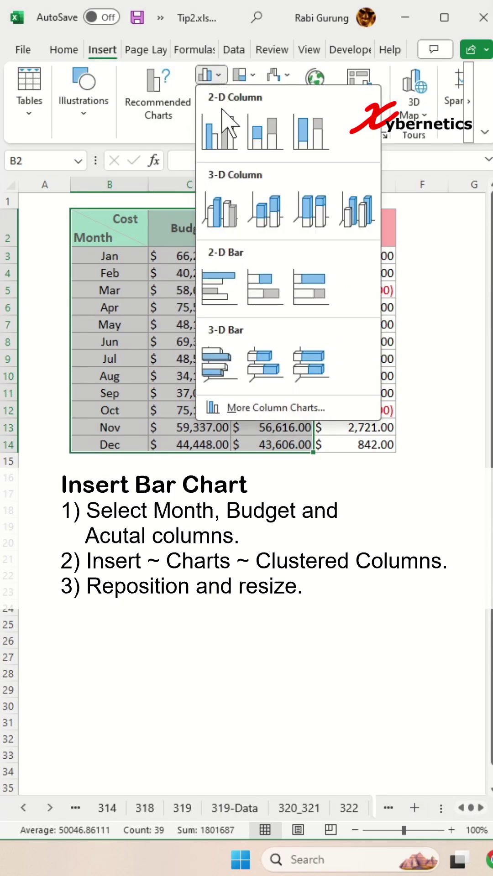
pyautogui.click(217, 132)
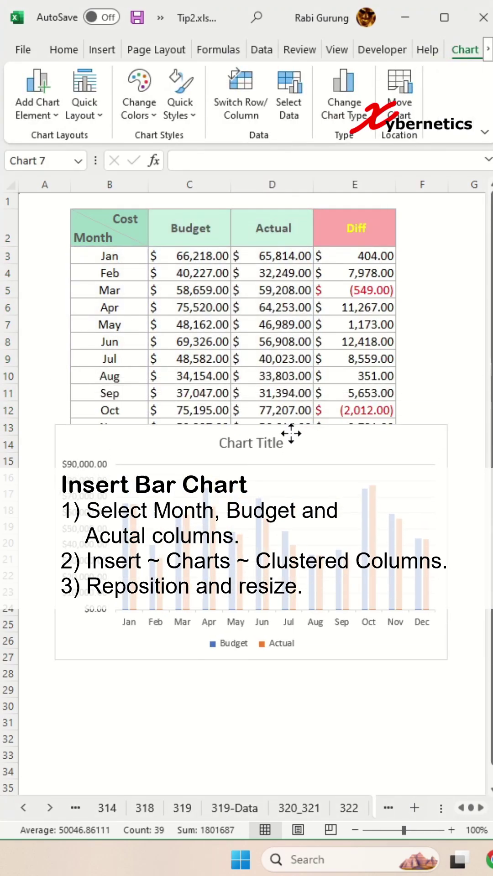
pyautogui.moveTo(296, 387); pyautogui.dragTo(265, 469)
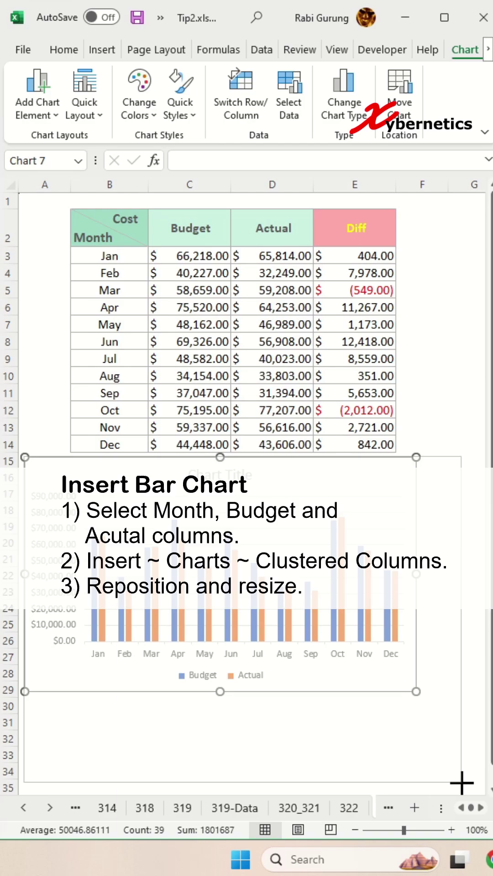
pyautogui.moveTo(414, 691); pyautogui.dragTo(460, 780)
# Step: Plot the orange Actual series on the secondary axis
pyautogui.rightClick(259, 604)
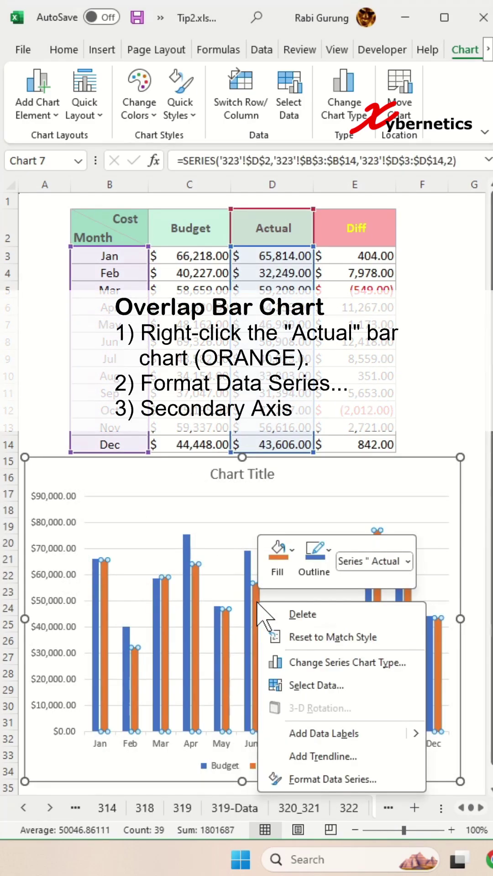
pyautogui.click(332, 779)
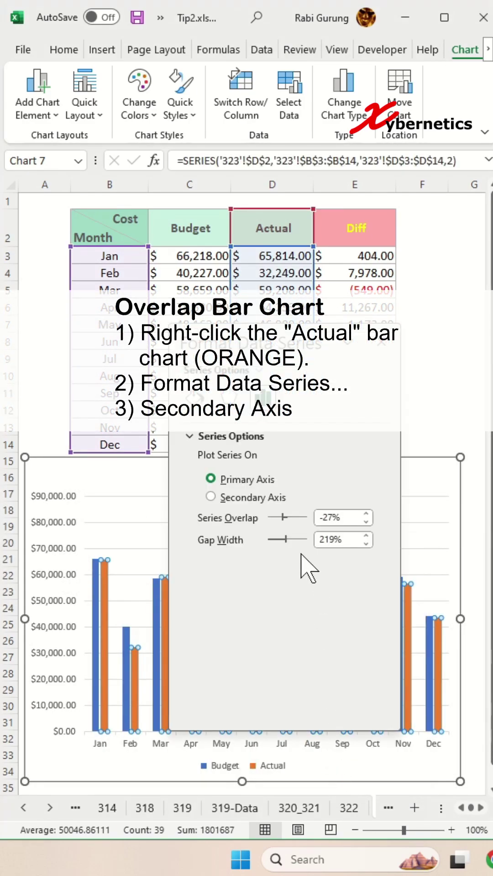
pyautogui.click(211, 497)
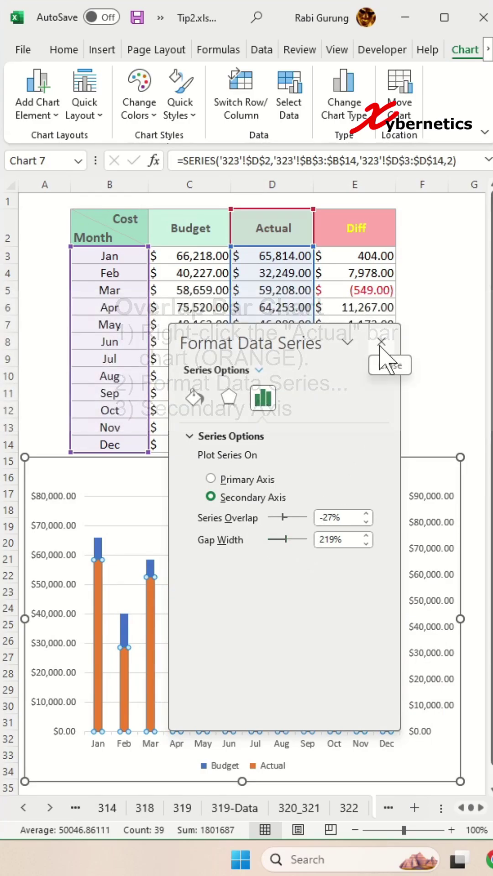
pyautogui.click(387, 362)
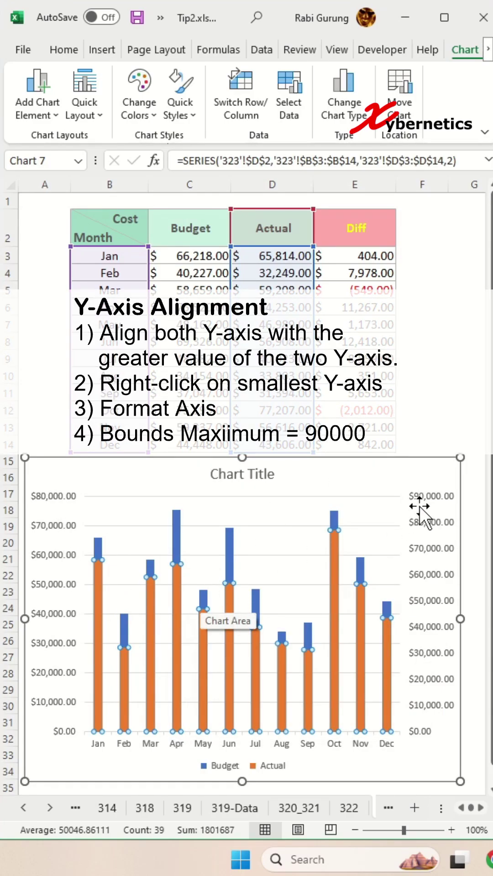
# Step: Set the left value axis maximum bound to 90000
pyautogui.rightClick(67, 517)
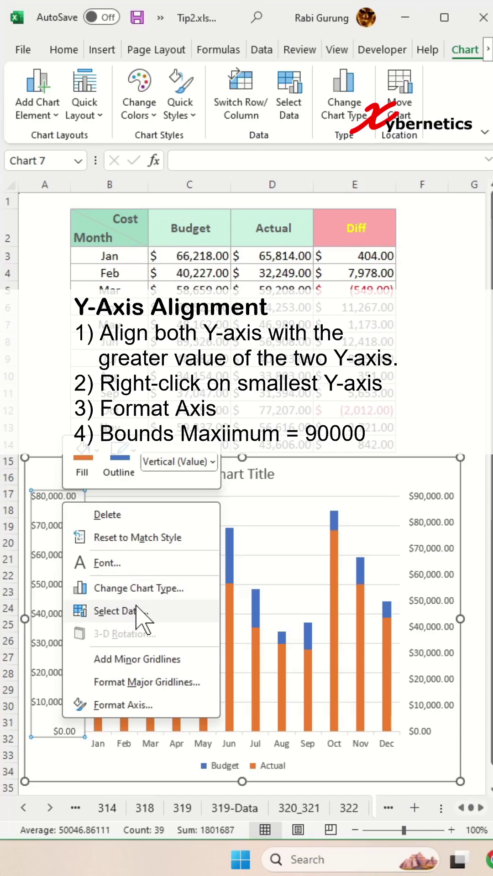
pyautogui.click(153, 705)
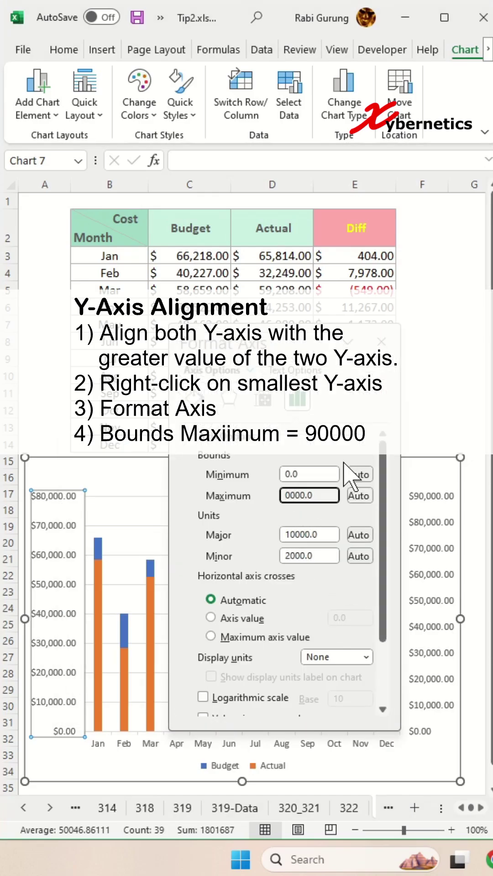
pyautogui.write('9')
pyautogui.press('Return')
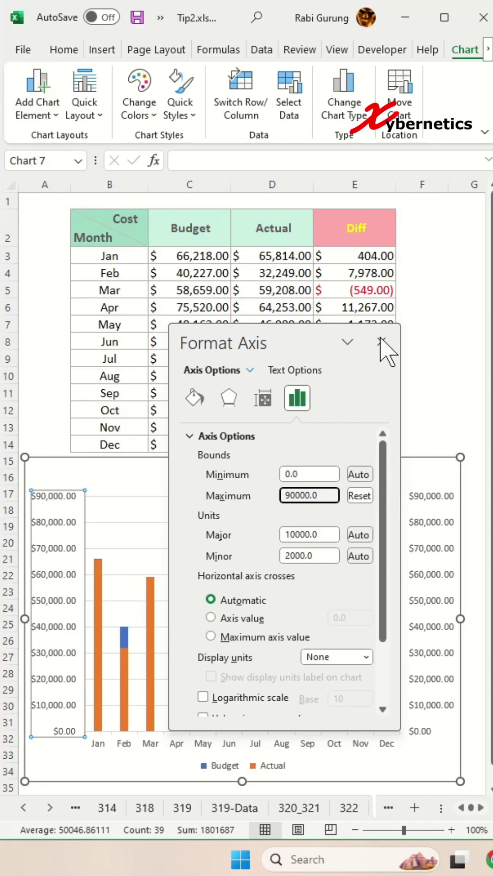
pyautogui.click(381, 341)
# Step: Set the blue Budget series gap width to 60%
pyautogui.rightClick(230, 565)
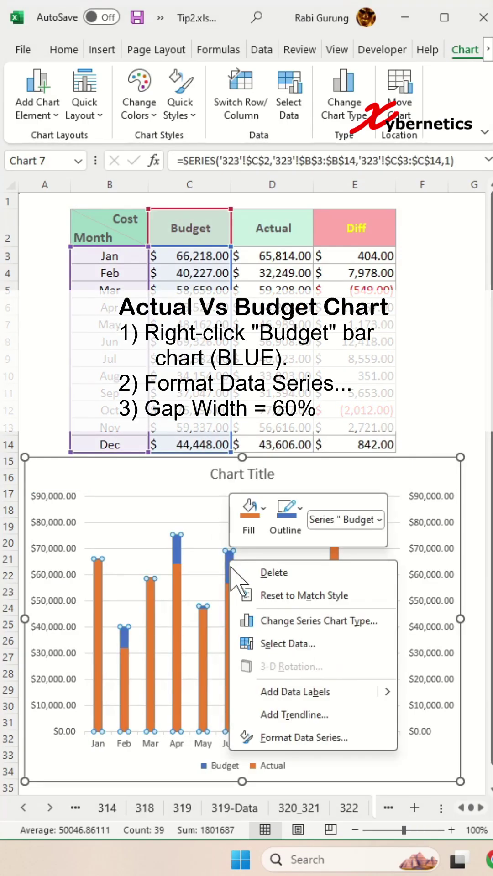
pyautogui.click(302, 736)
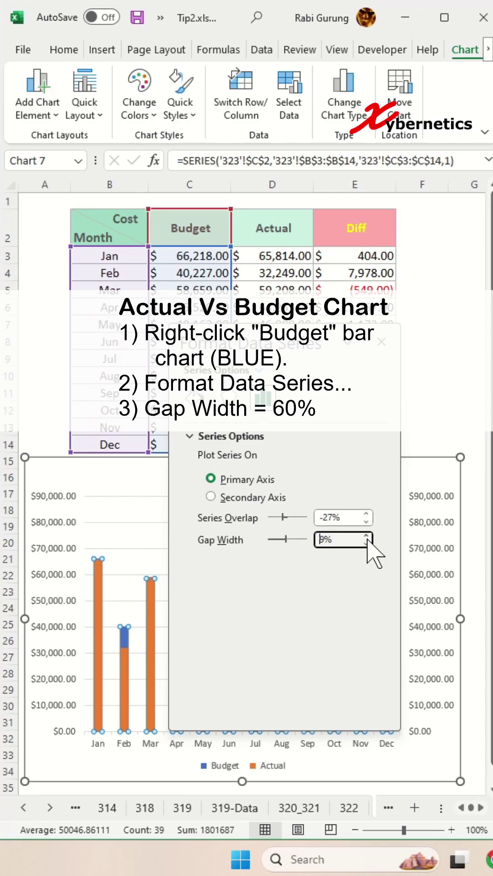
pyautogui.write('60')
pyautogui.press('Return')
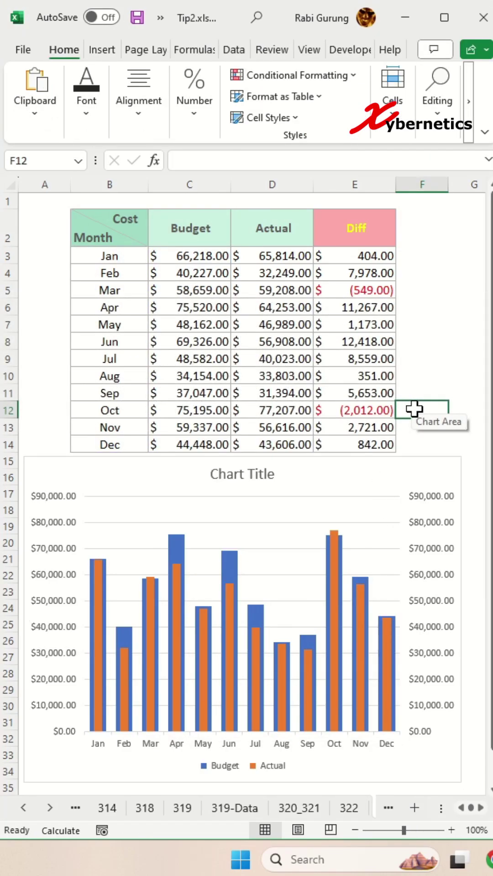
# Step: Label the Actual bars with the Diff values from E3:E14, hiding the Actual amounts
pyautogui.rightClick(100, 585)
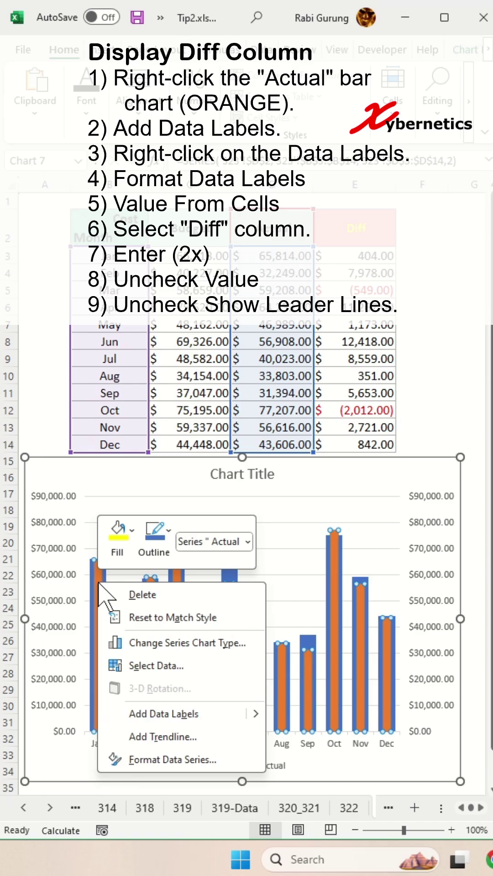
pyautogui.click(167, 713)
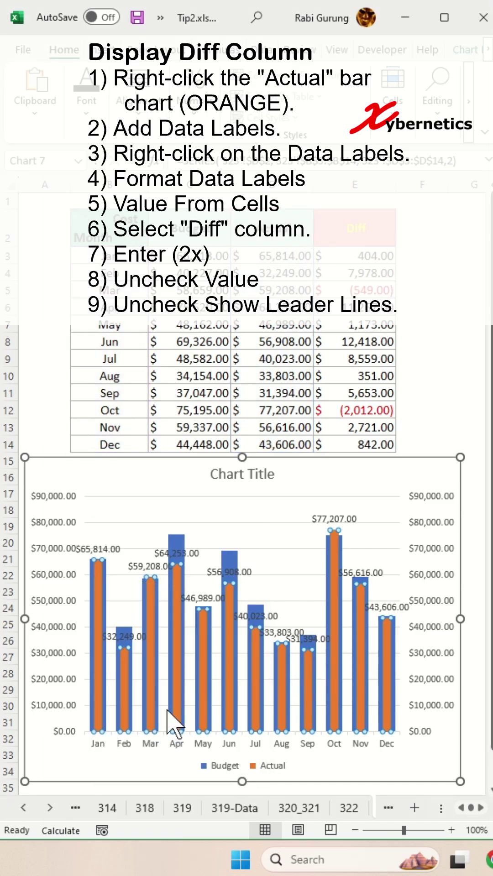
pyautogui.rightClick(101, 544)
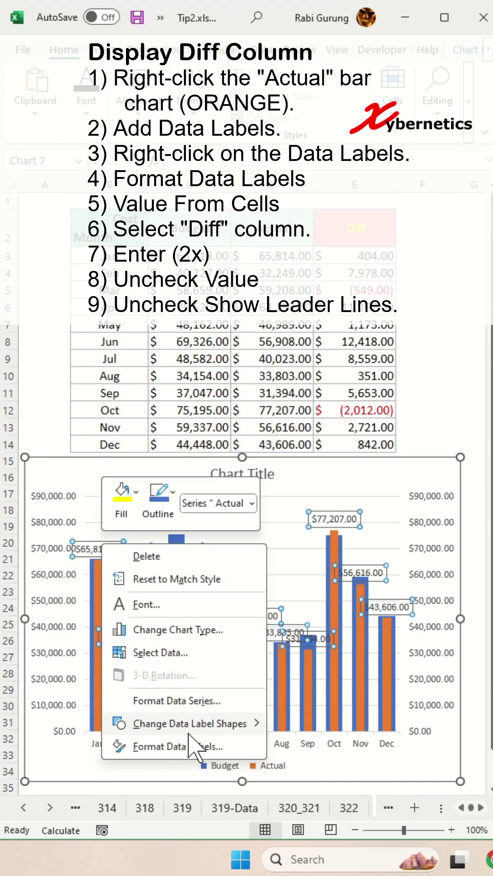
pyautogui.click(177, 747)
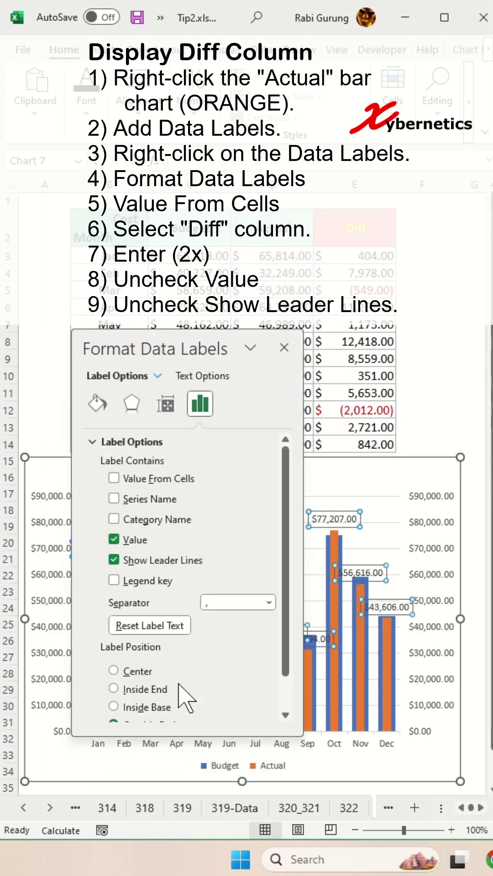
pyautogui.click(114, 478)
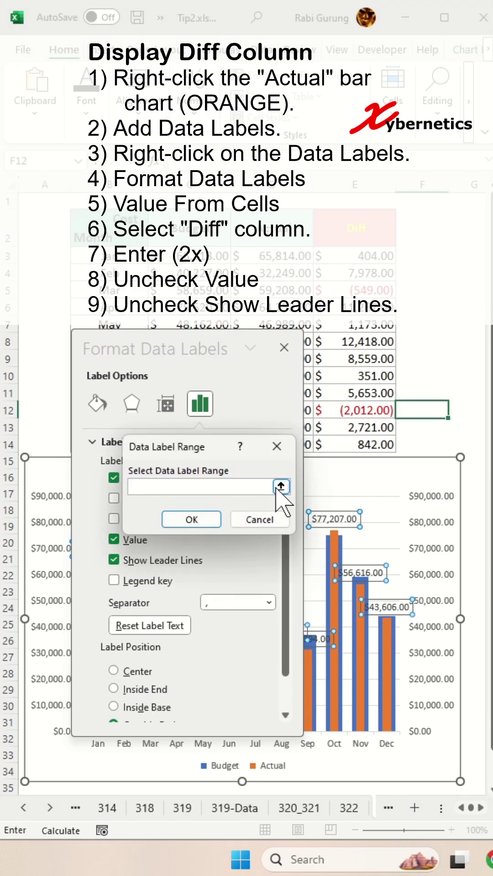
pyautogui.click(280, 487)
pyautogui.moveTo(369, 257); pyautogui.dragTo(367, 445)
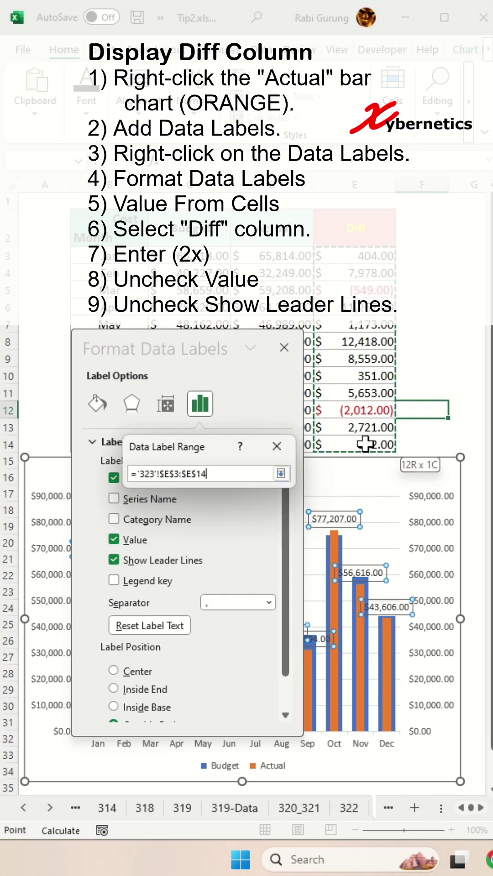
pyautogui.click(280, 473)
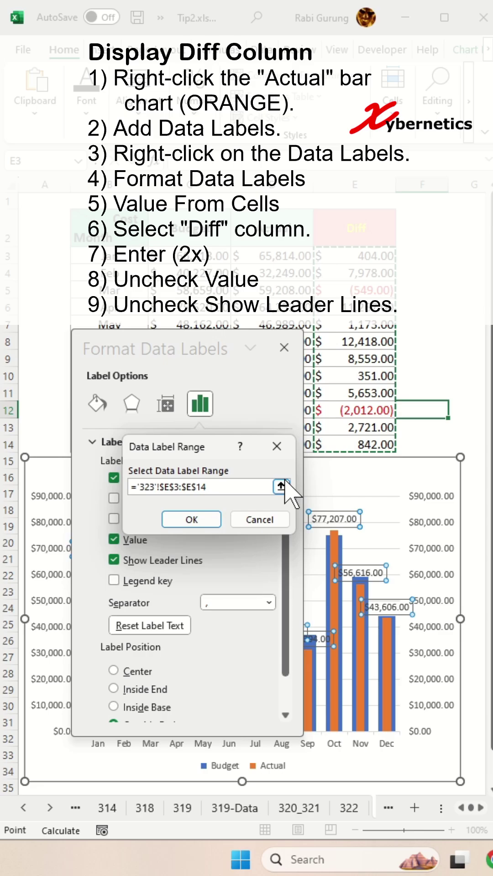
pyautogui.press('Return')
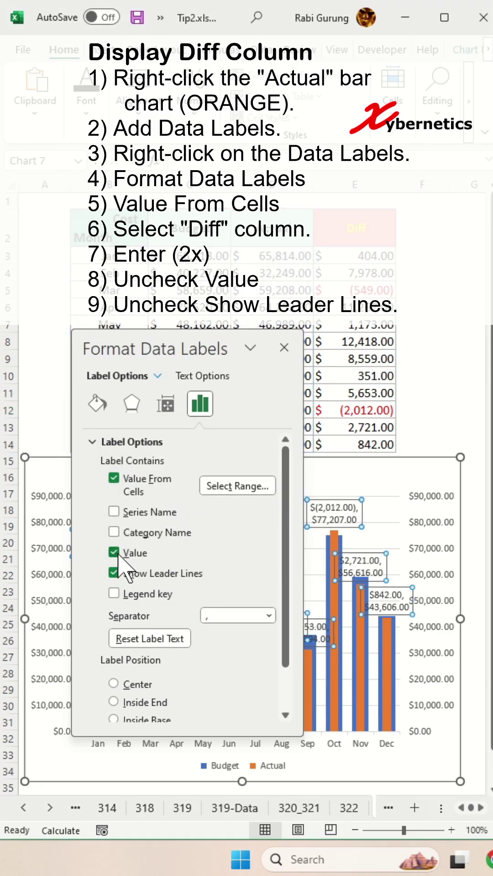
pyautogui.click(114, 553)
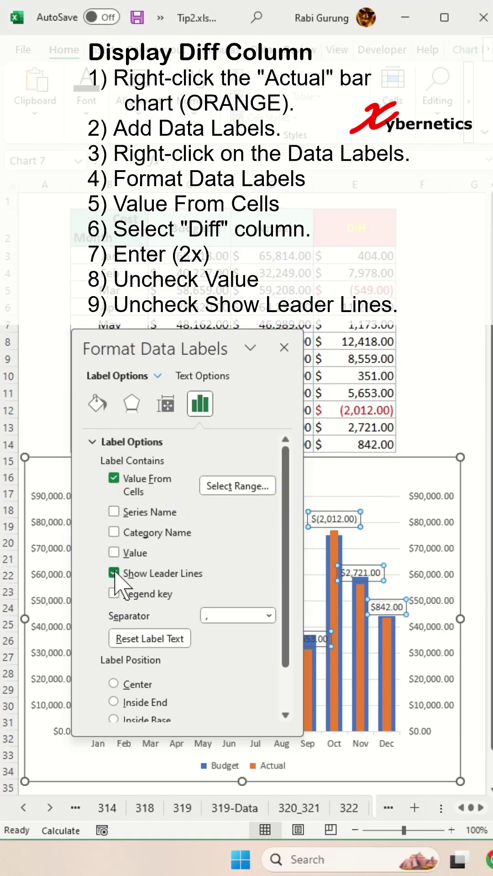
pyautogui.click(284, 348)
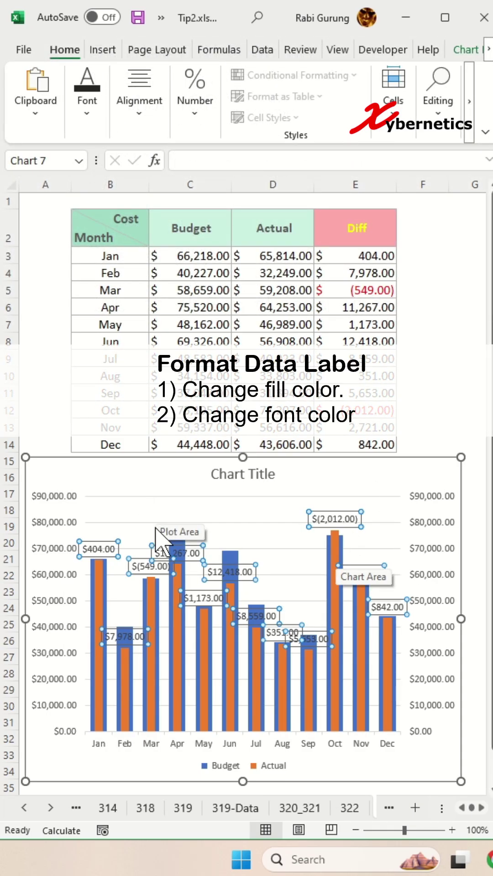
# Step: Give the Diff data labels a yellow fill and red font colour
pyautogui.click(87, 89)
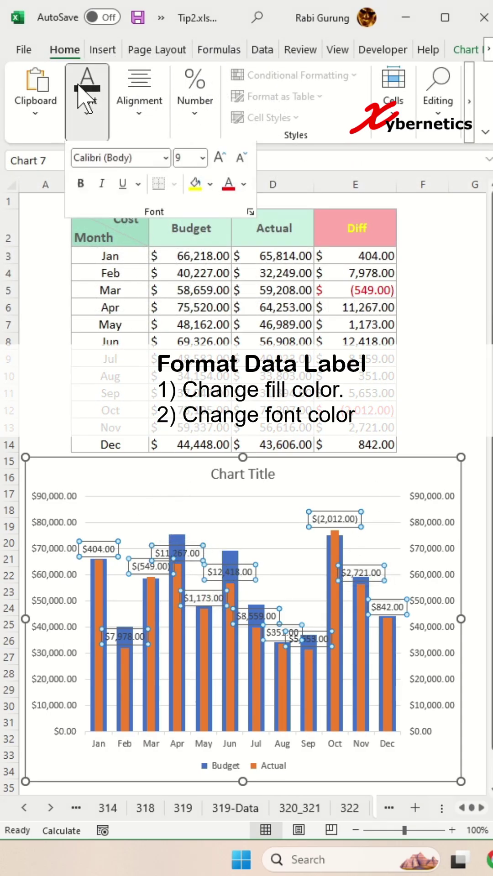
pyautogui.click(195, 185)
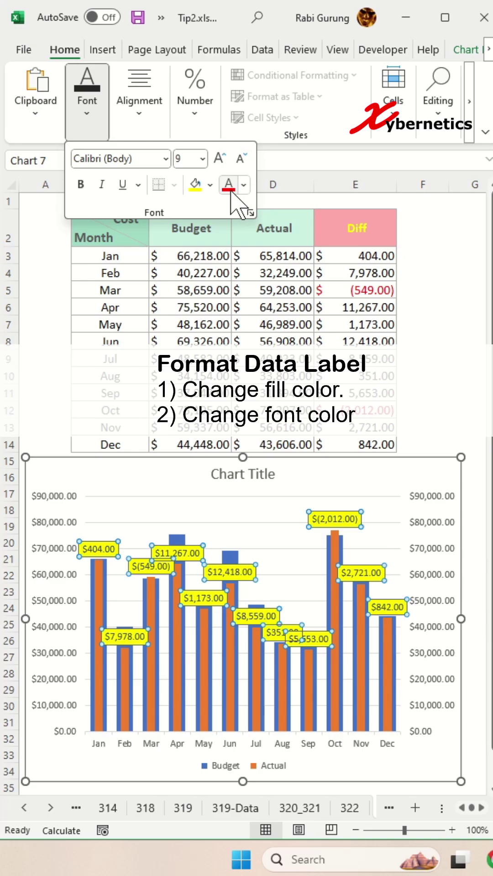
pyautogui.click(425, 406)
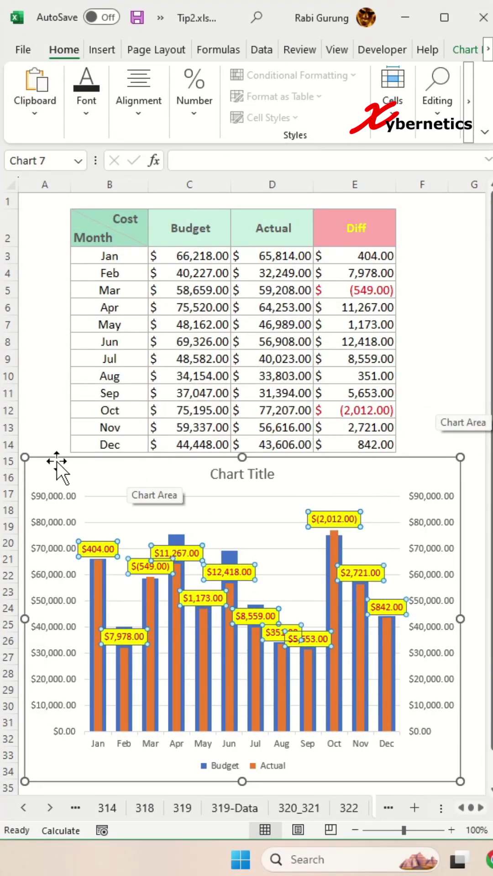
# Step: Change the chart title to 'Budget Vs Actual'
pyautogui.rightClick(58, 472)
pyautogui.click(131, 798)
pyautogui.click(285, 348)
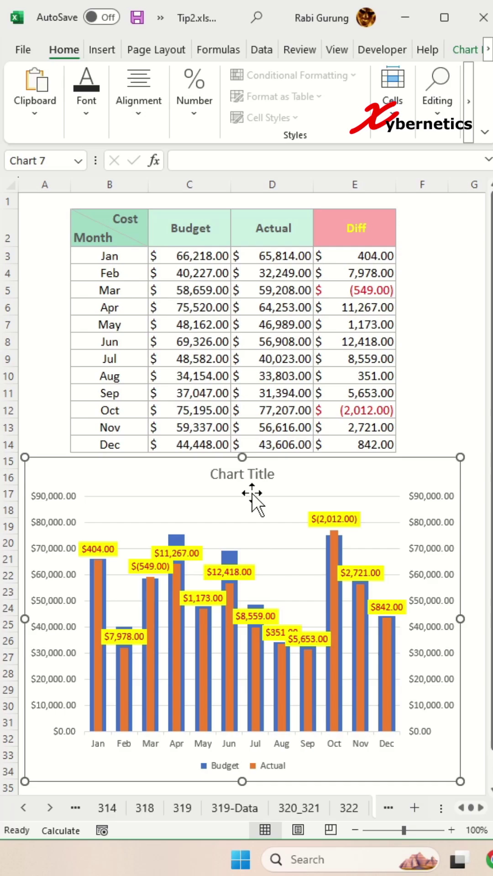
pyautogui.doubleClick(253, 472)
pyautogui.write('Budget')
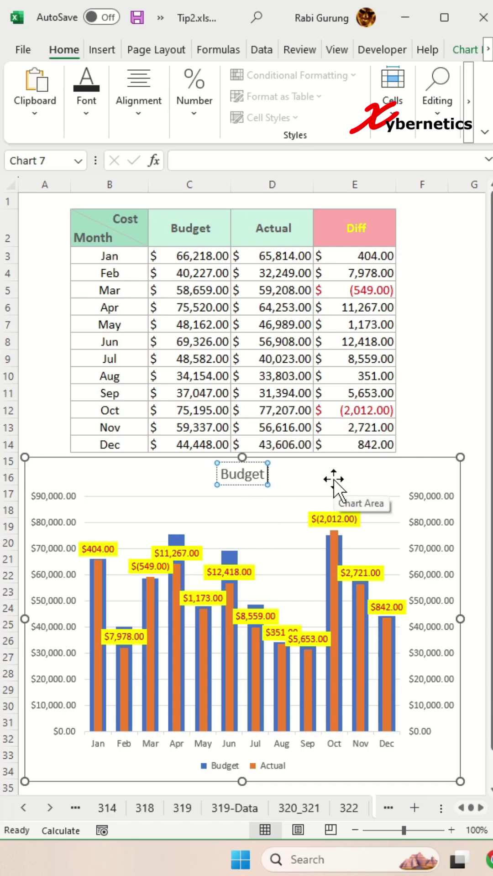
pyautogui.write(' Vs Actual')
# Step: Delete the gridlines and both left and right vertical axes
pyautogui.click(134, 501)
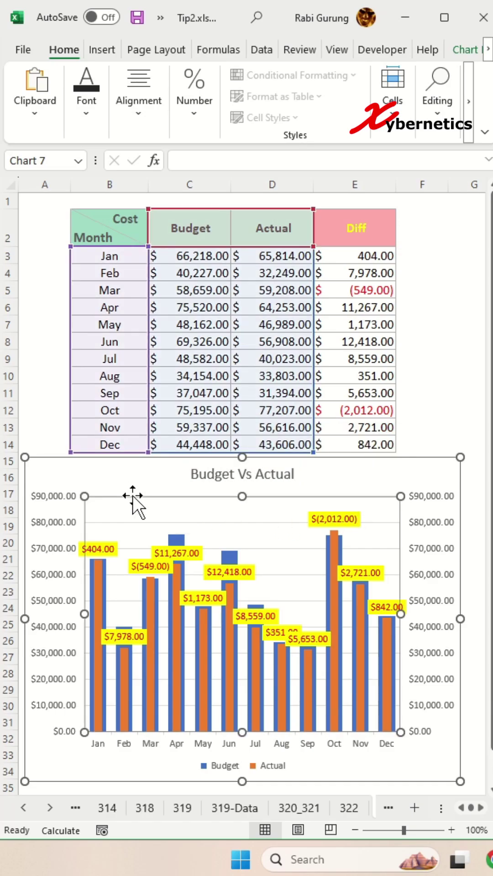
pyautogui.click(138, 523)
pyautogui.press('Delete')
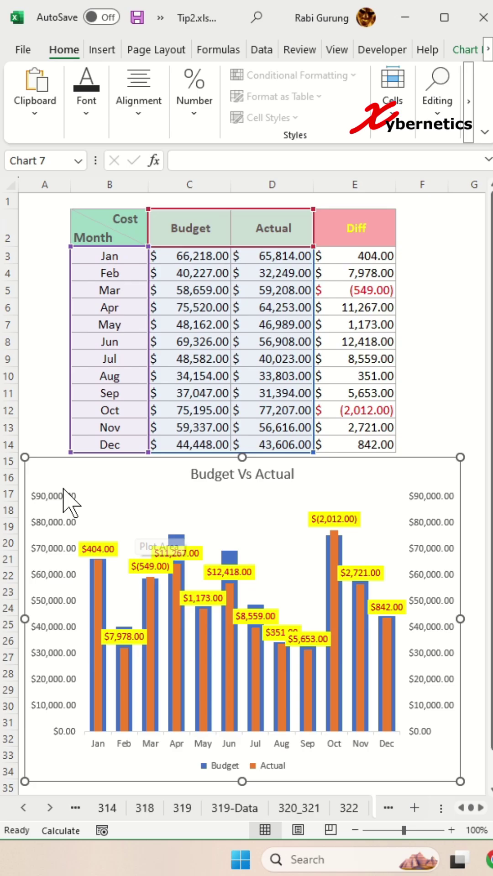
pyautogui.click(58, 507)
pyautogui.press('Delete')
pyautogui.click(435, 503)
pyautogui.press('Delete')
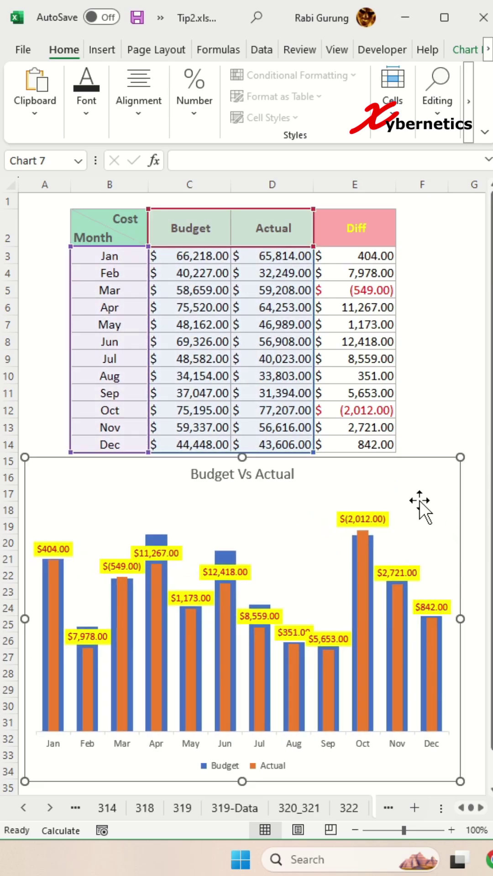
# Step: Bring up the fill colour choices in the Budget series Fill & Line settings
pyautogui.rightClick(359, 547)
pyautogui.rightClick(218, 573)
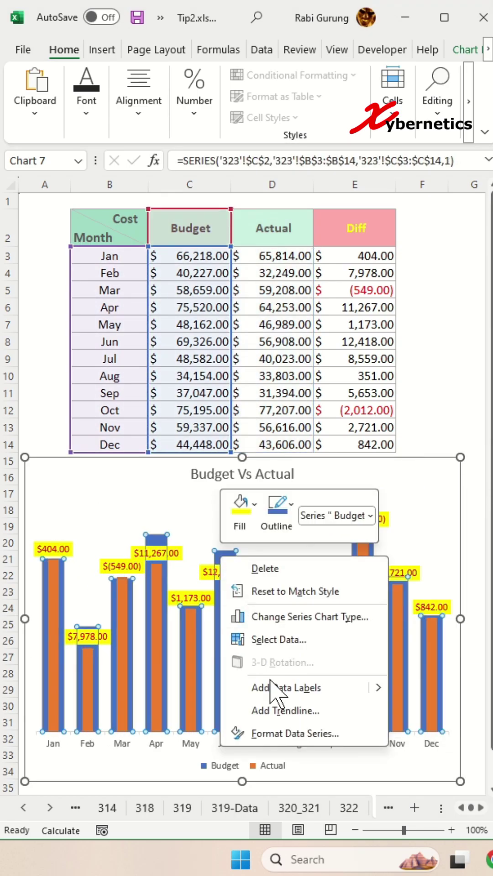
pyautogui.click(254, 733)
pyautogui.click(100, 404)
pyautogui.click(260, 608)
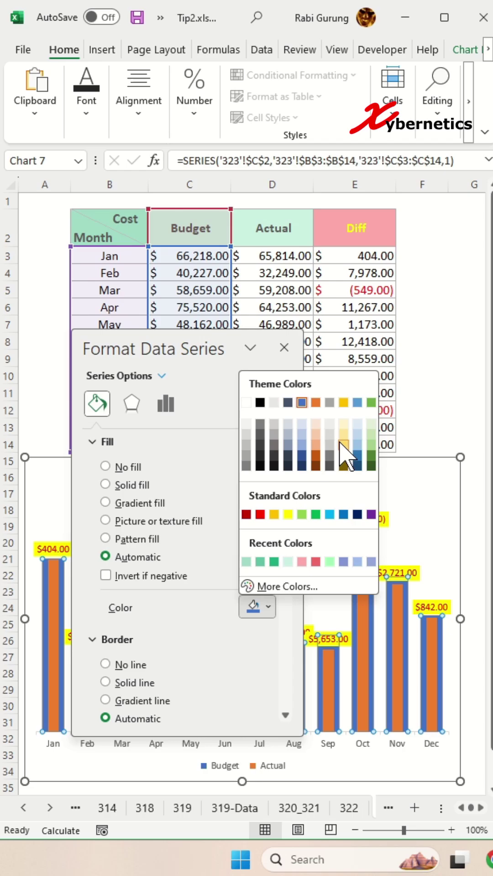